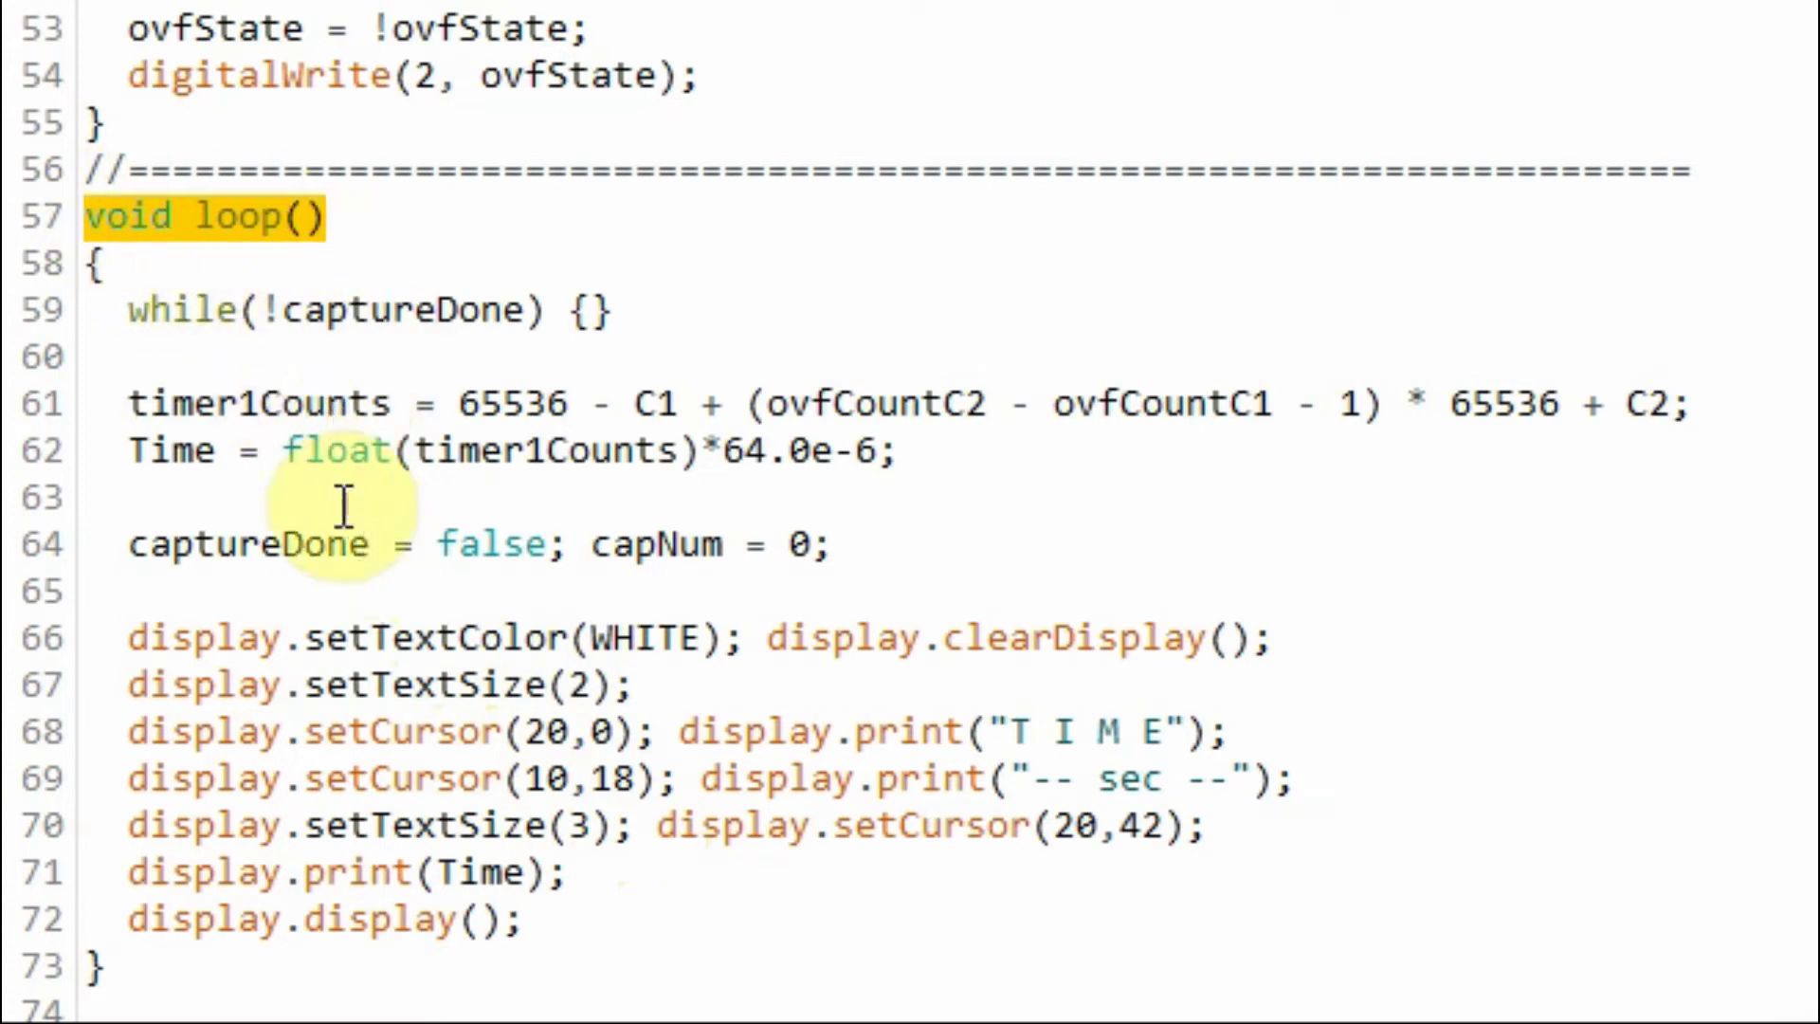
Highlight the loop's capture wait, timer1Counts, the seconds conversion and the OLED Time printout
{"action": "left_click_drag", "start_coordinate": [128, 309], "coordinate": [634, 306]}
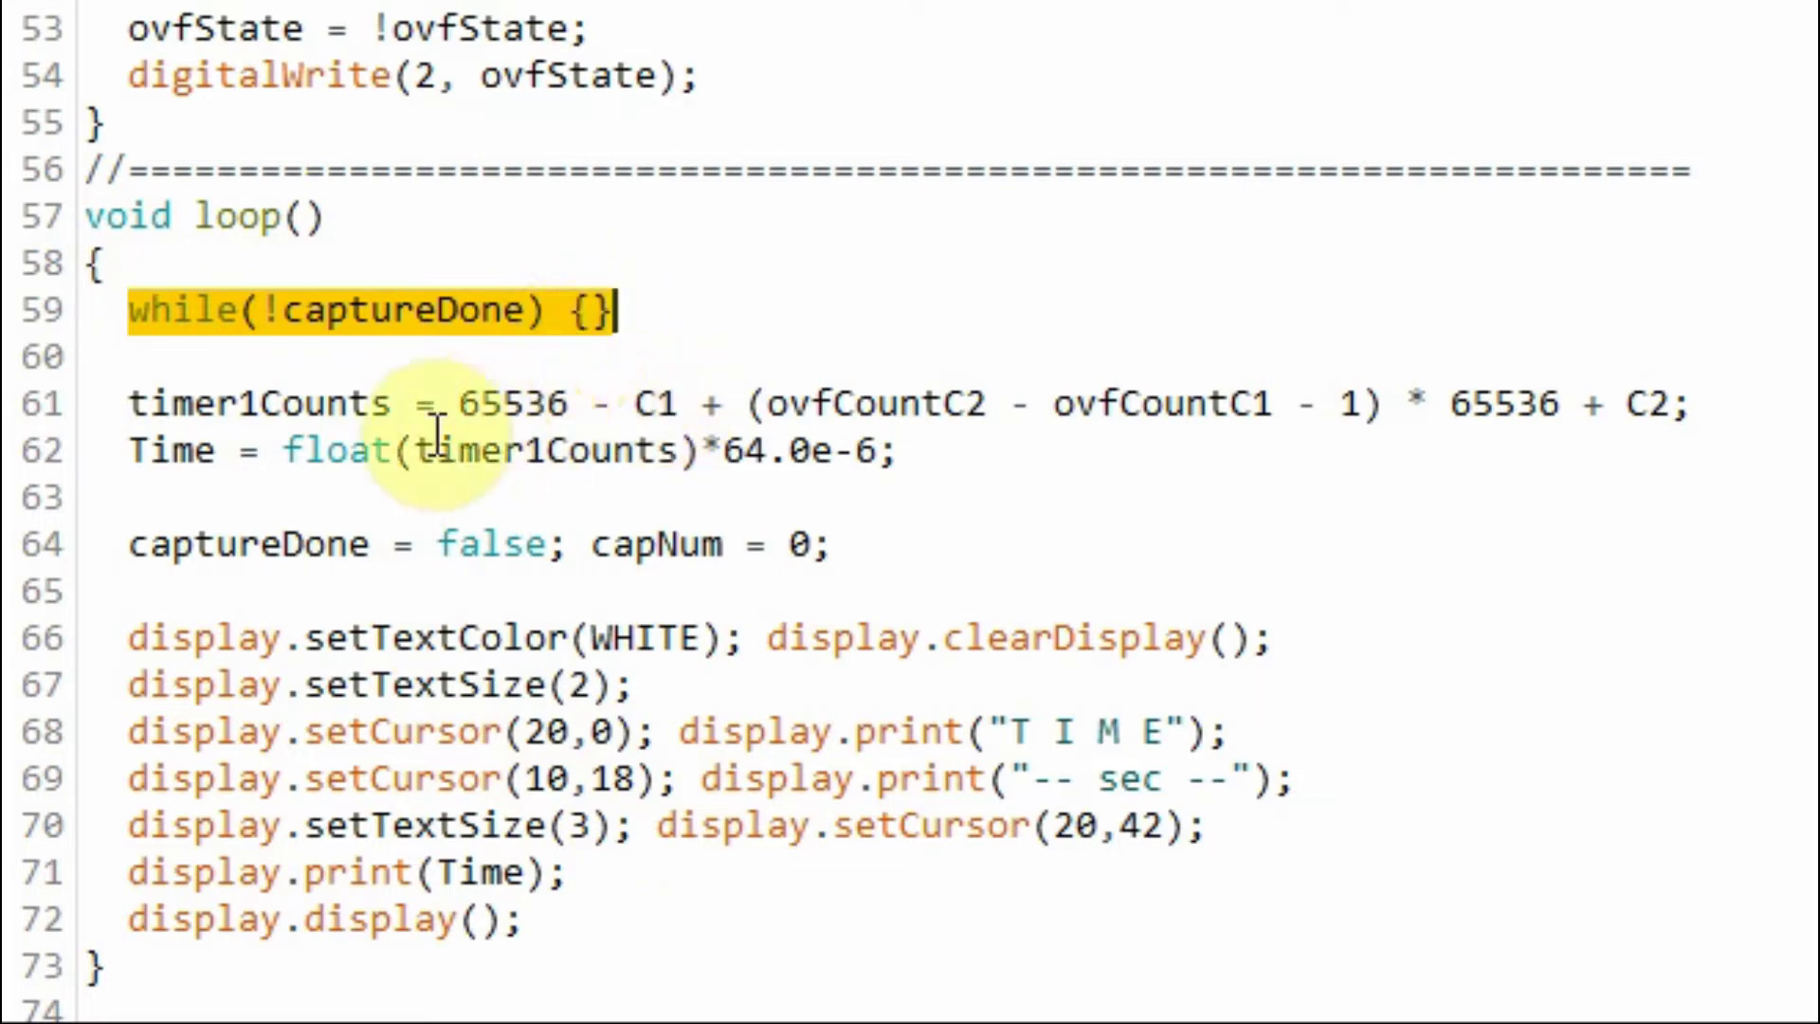
{"action": "left_click_drag", "start_coordinate": [127, 403], "coordinate": [393, 402]}
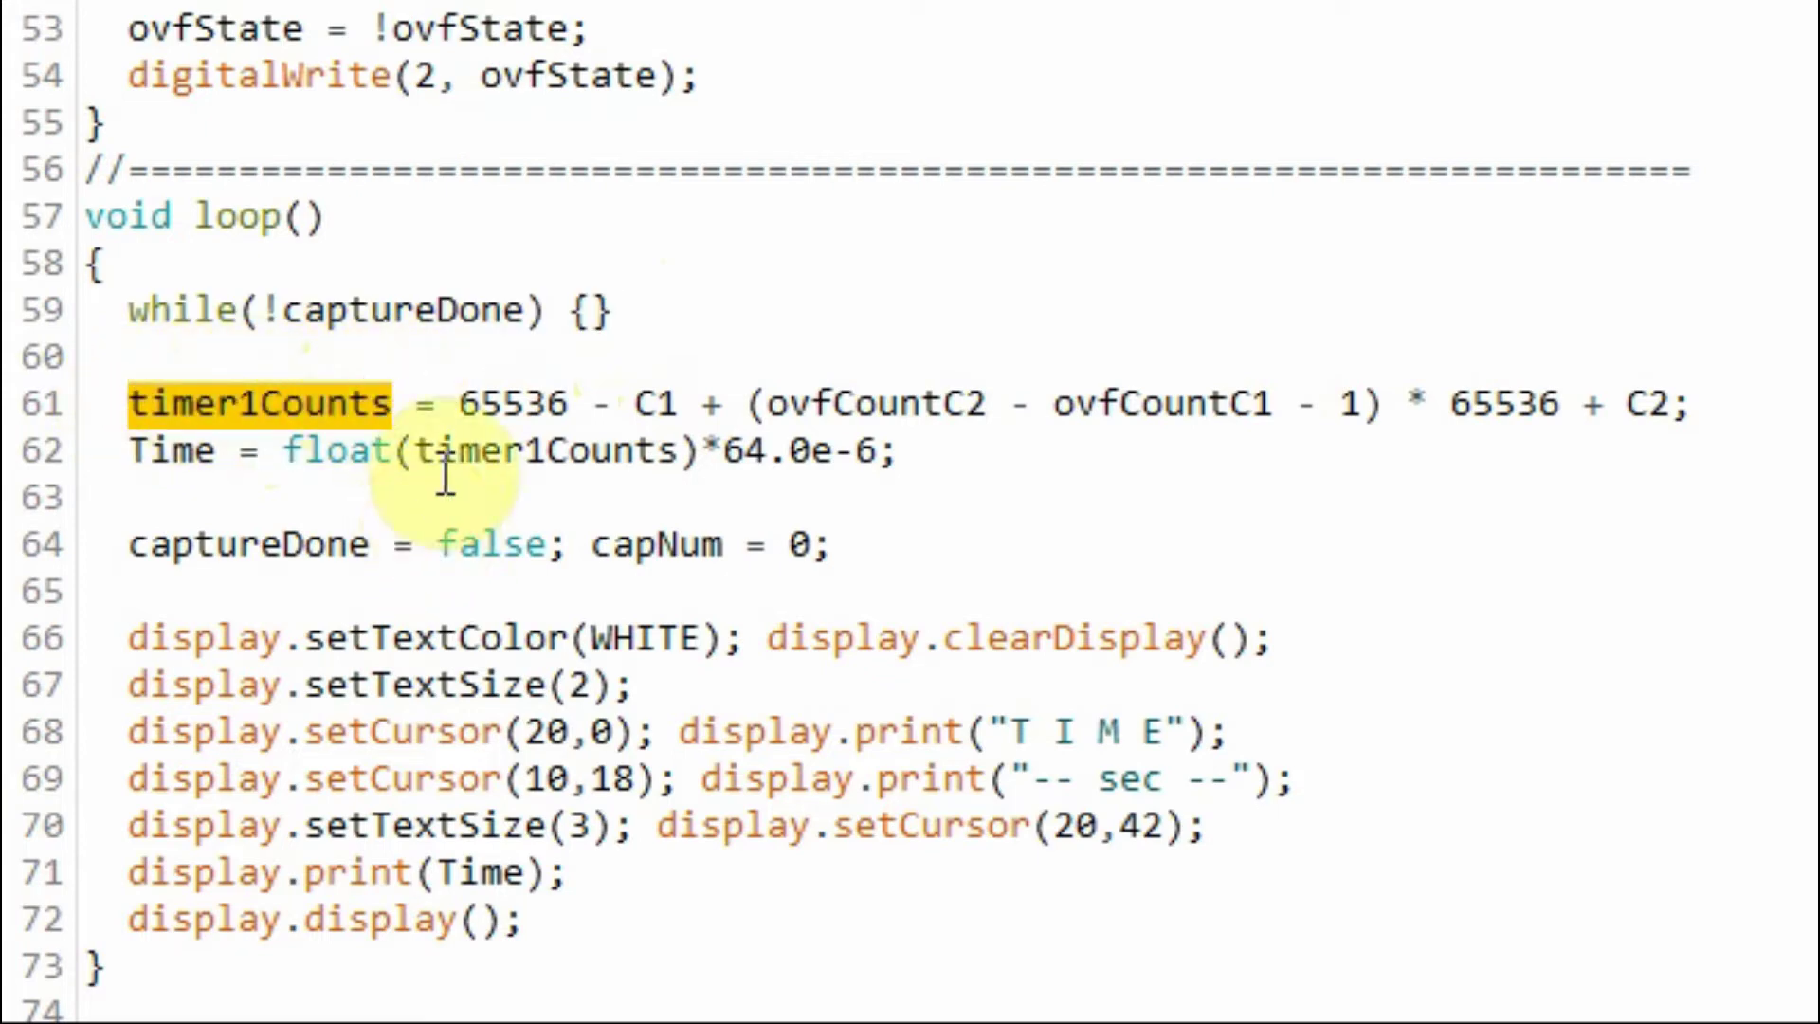
{"action": "left_click_drag", "start_coordinate": [127, 451], "coordinate": [930, 451]}
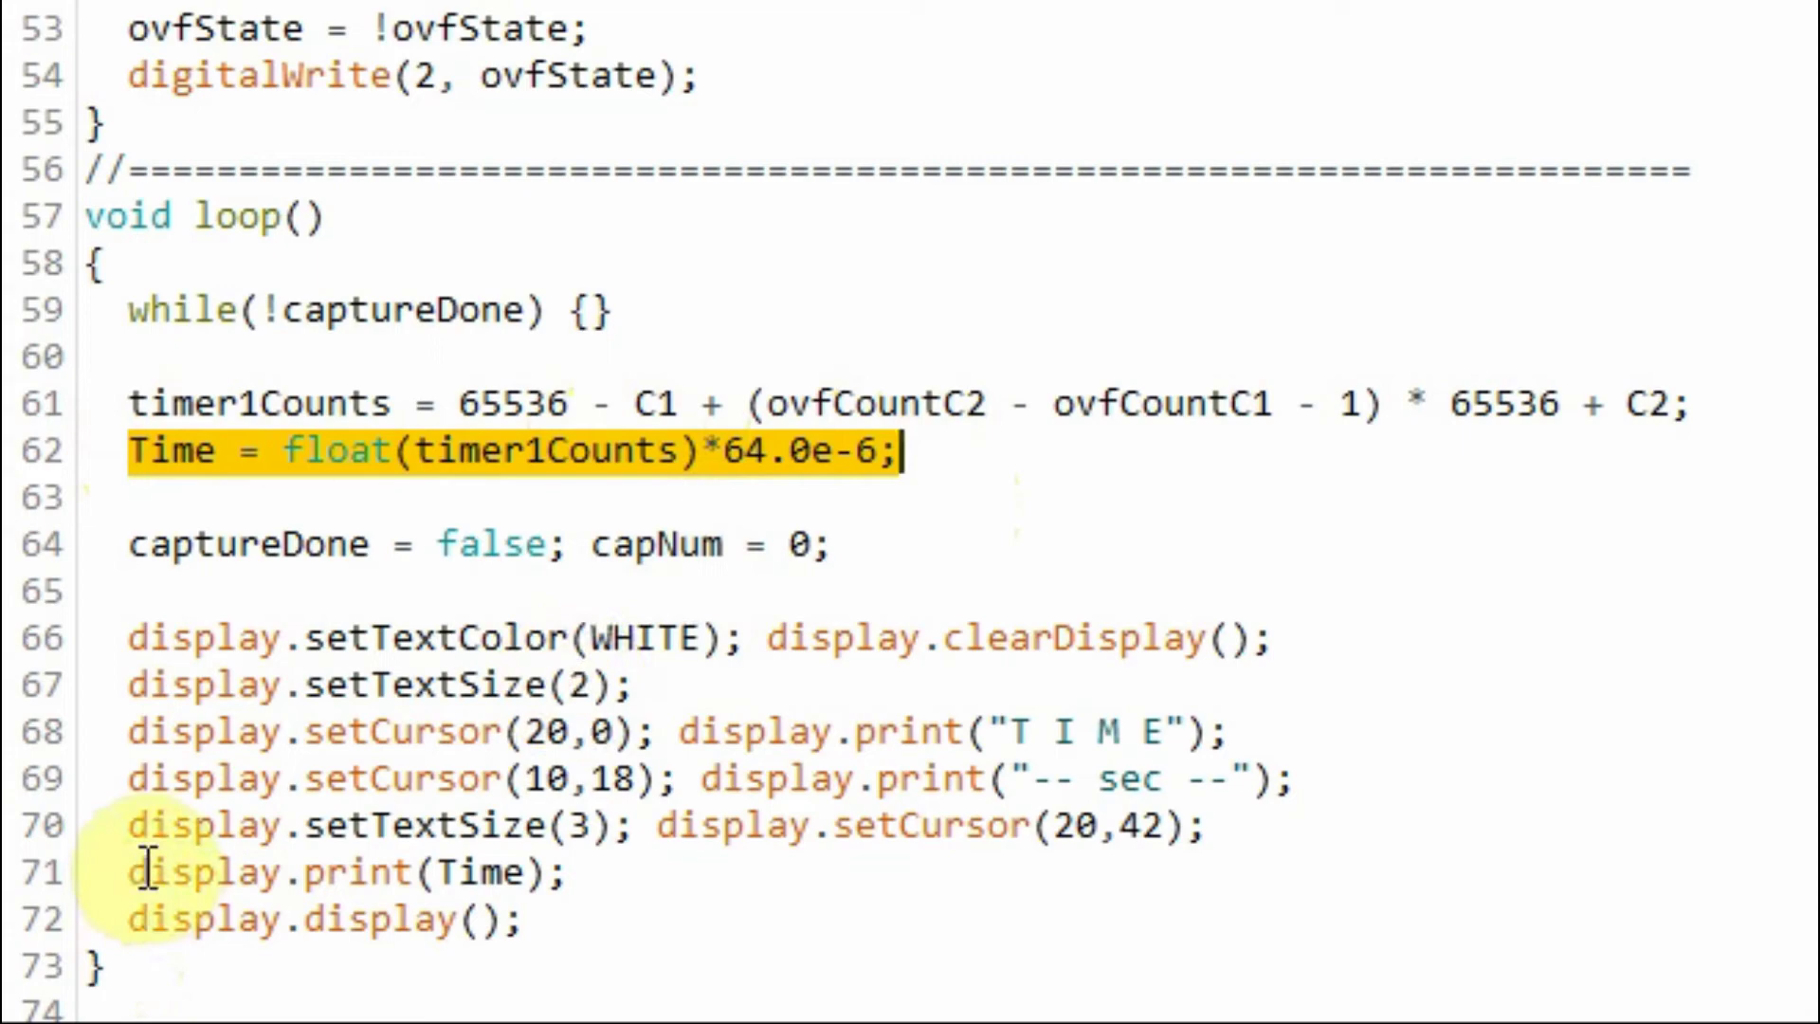
{"action": "left_click_drag", "start_coordinate": [125, 866], "coordinate": [602, 884]}
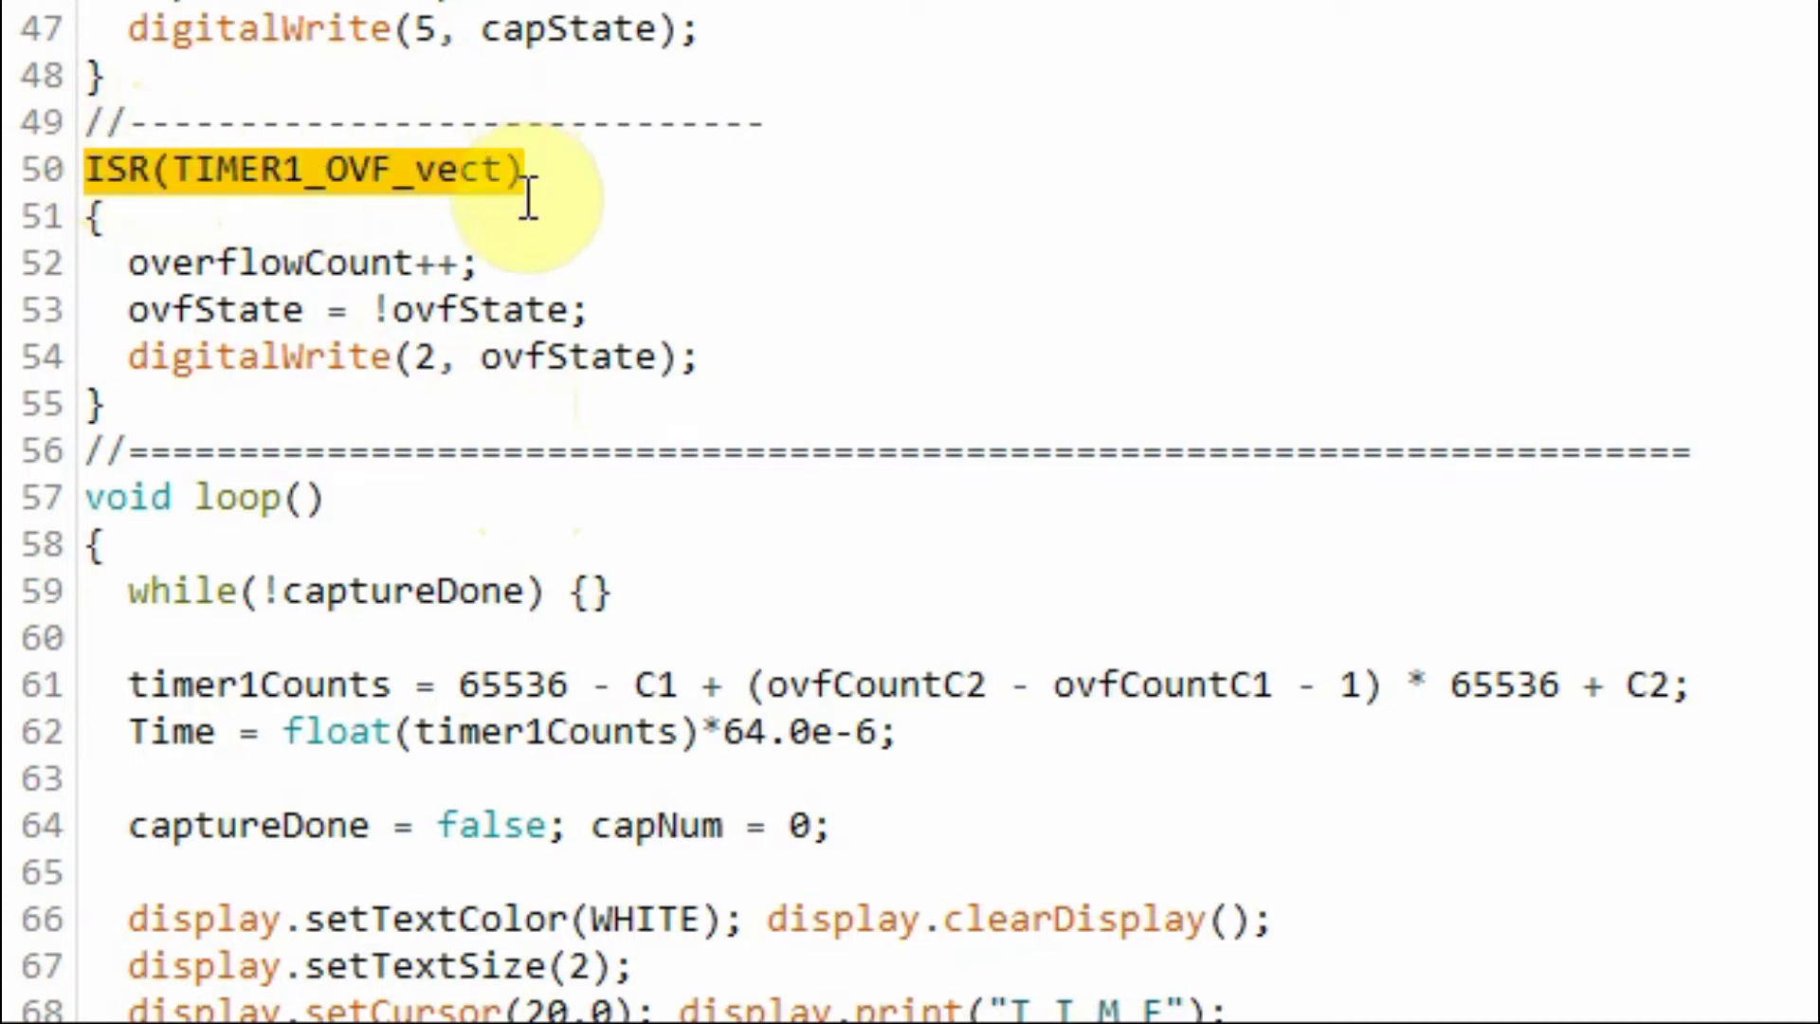
Highlight the overflow counter increment and the first-capture branch saving C1 and overflows
{"action": "left_click_drag", "start_coordinate": [128, 263], "coordinate": [483, 263]}
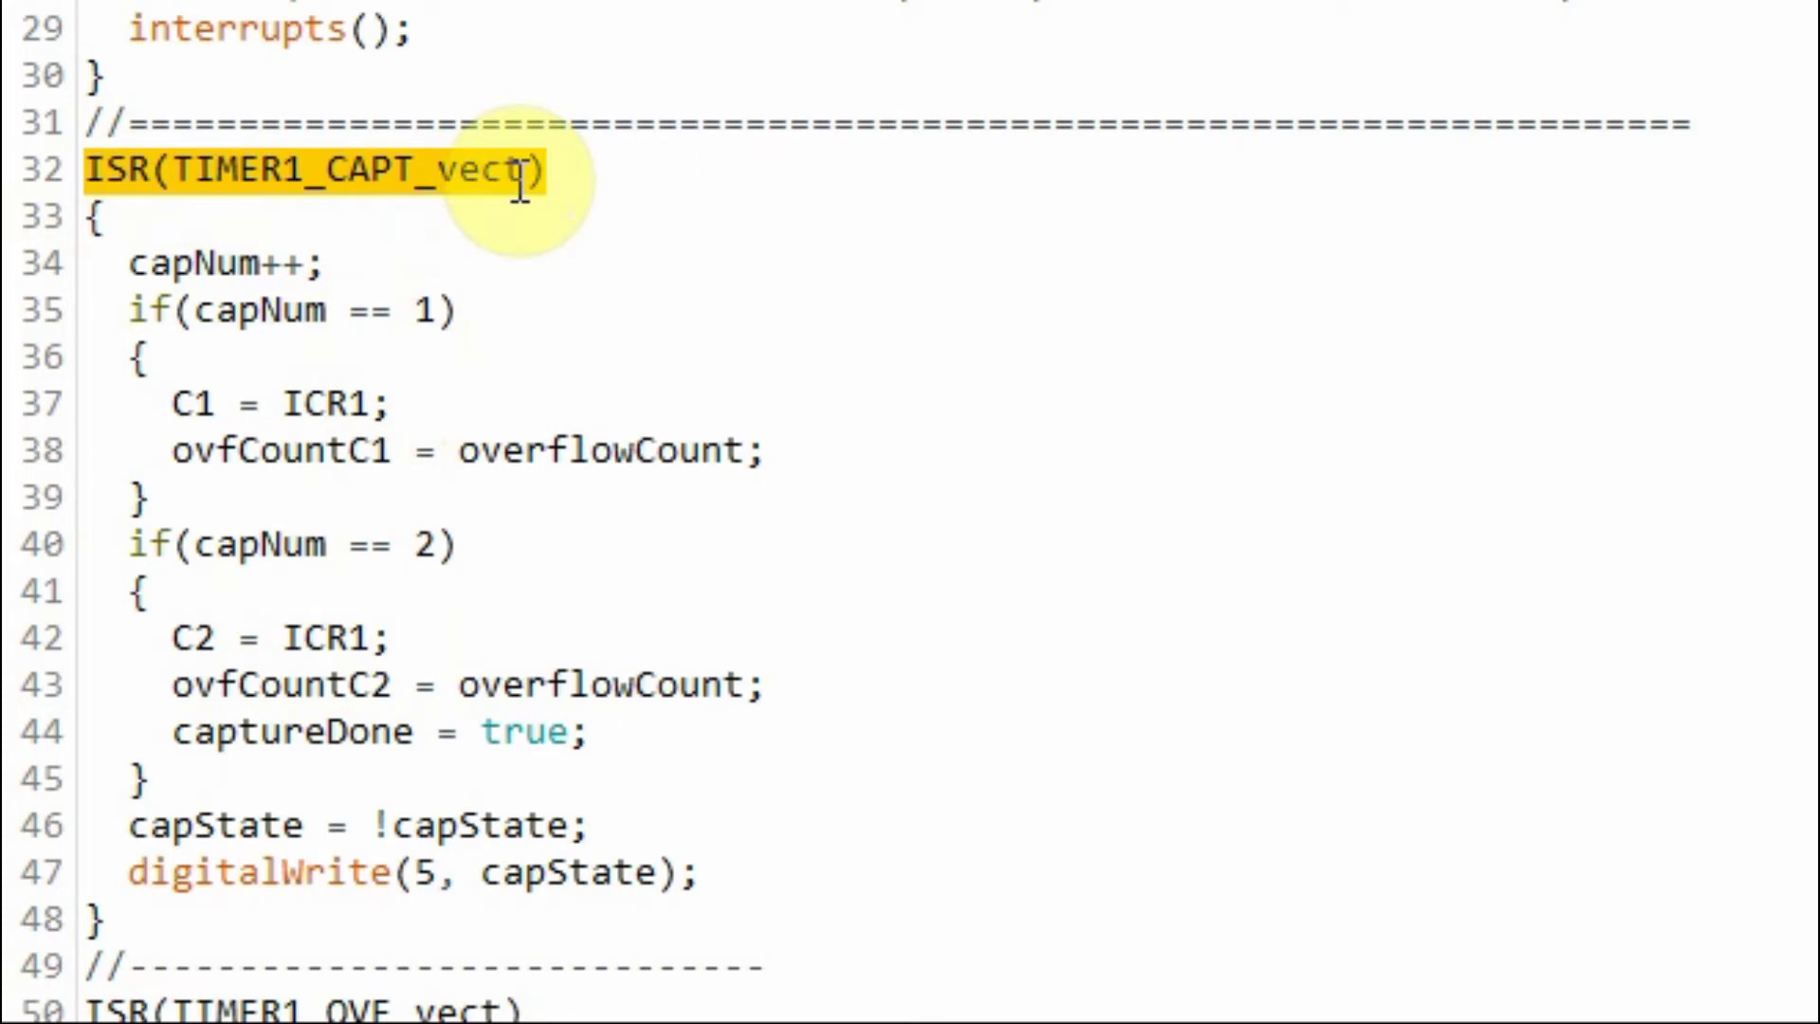
{"action": "left_click_drag", "start_coordinate": [125, 311], "coordinate": [498, 314]}
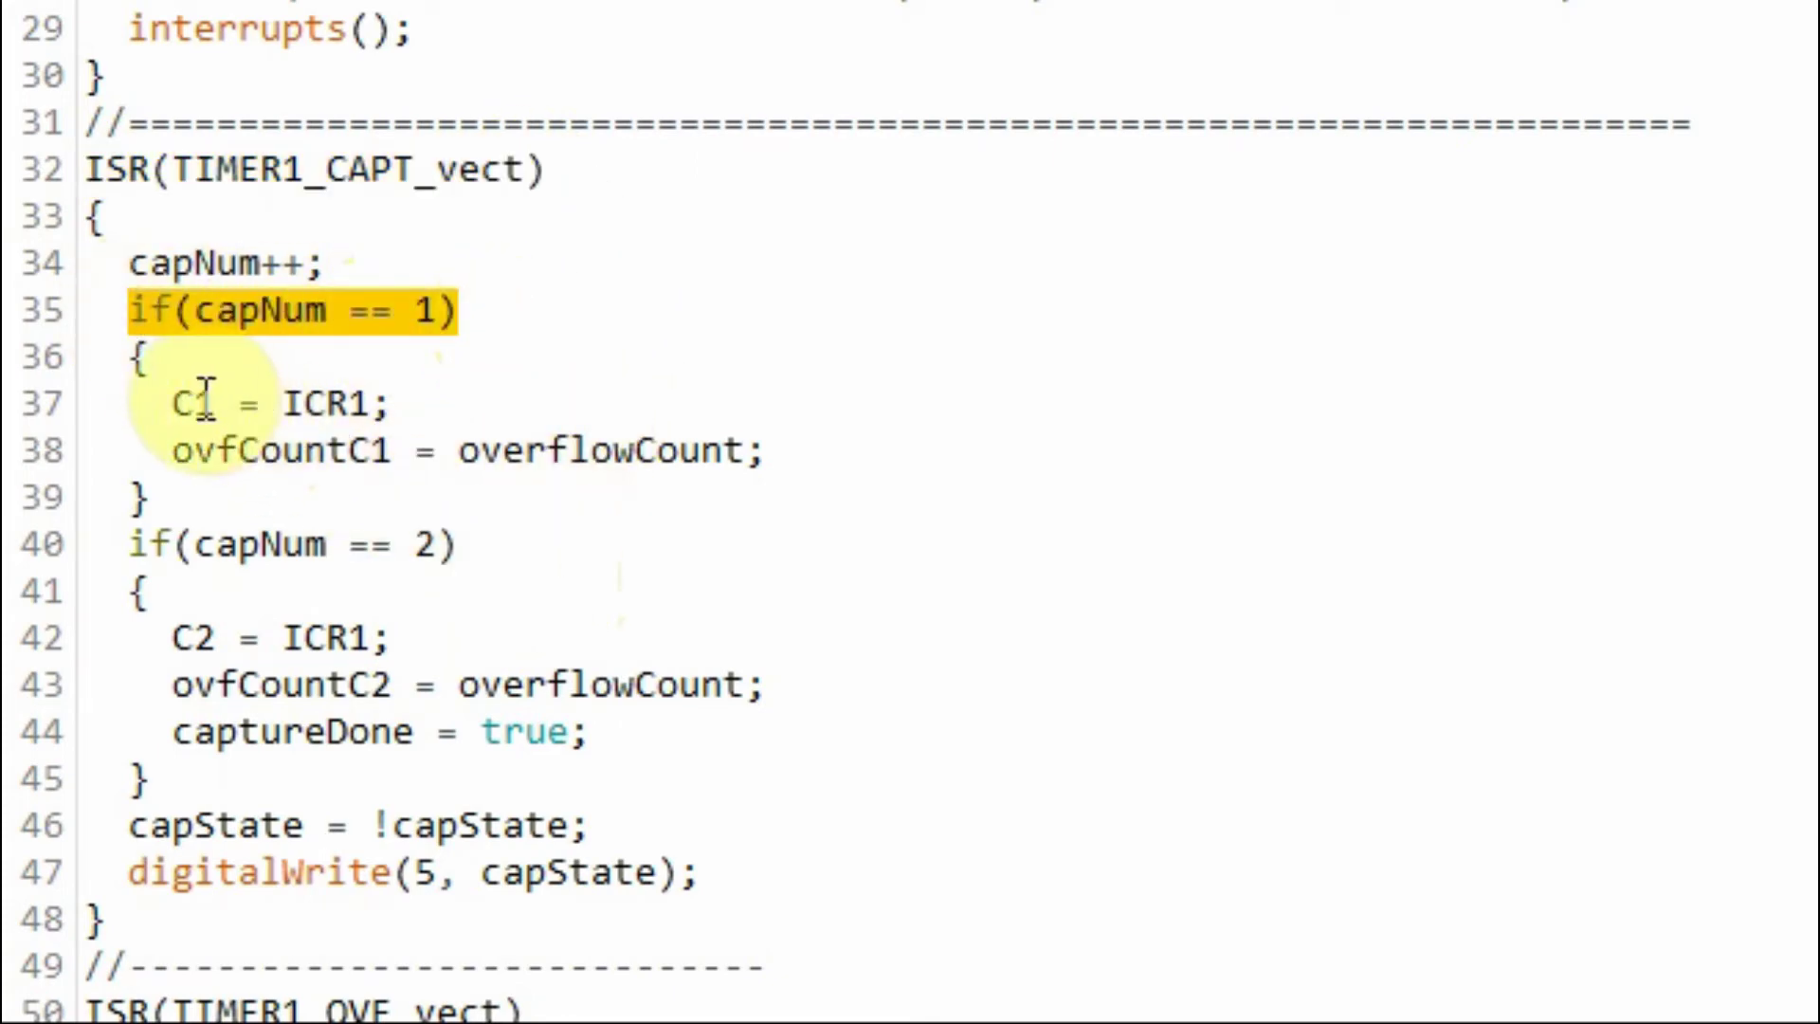
{"action": "left_click_drag", "start_coordinate": [169, 403], "coordinate": [389, 404]}
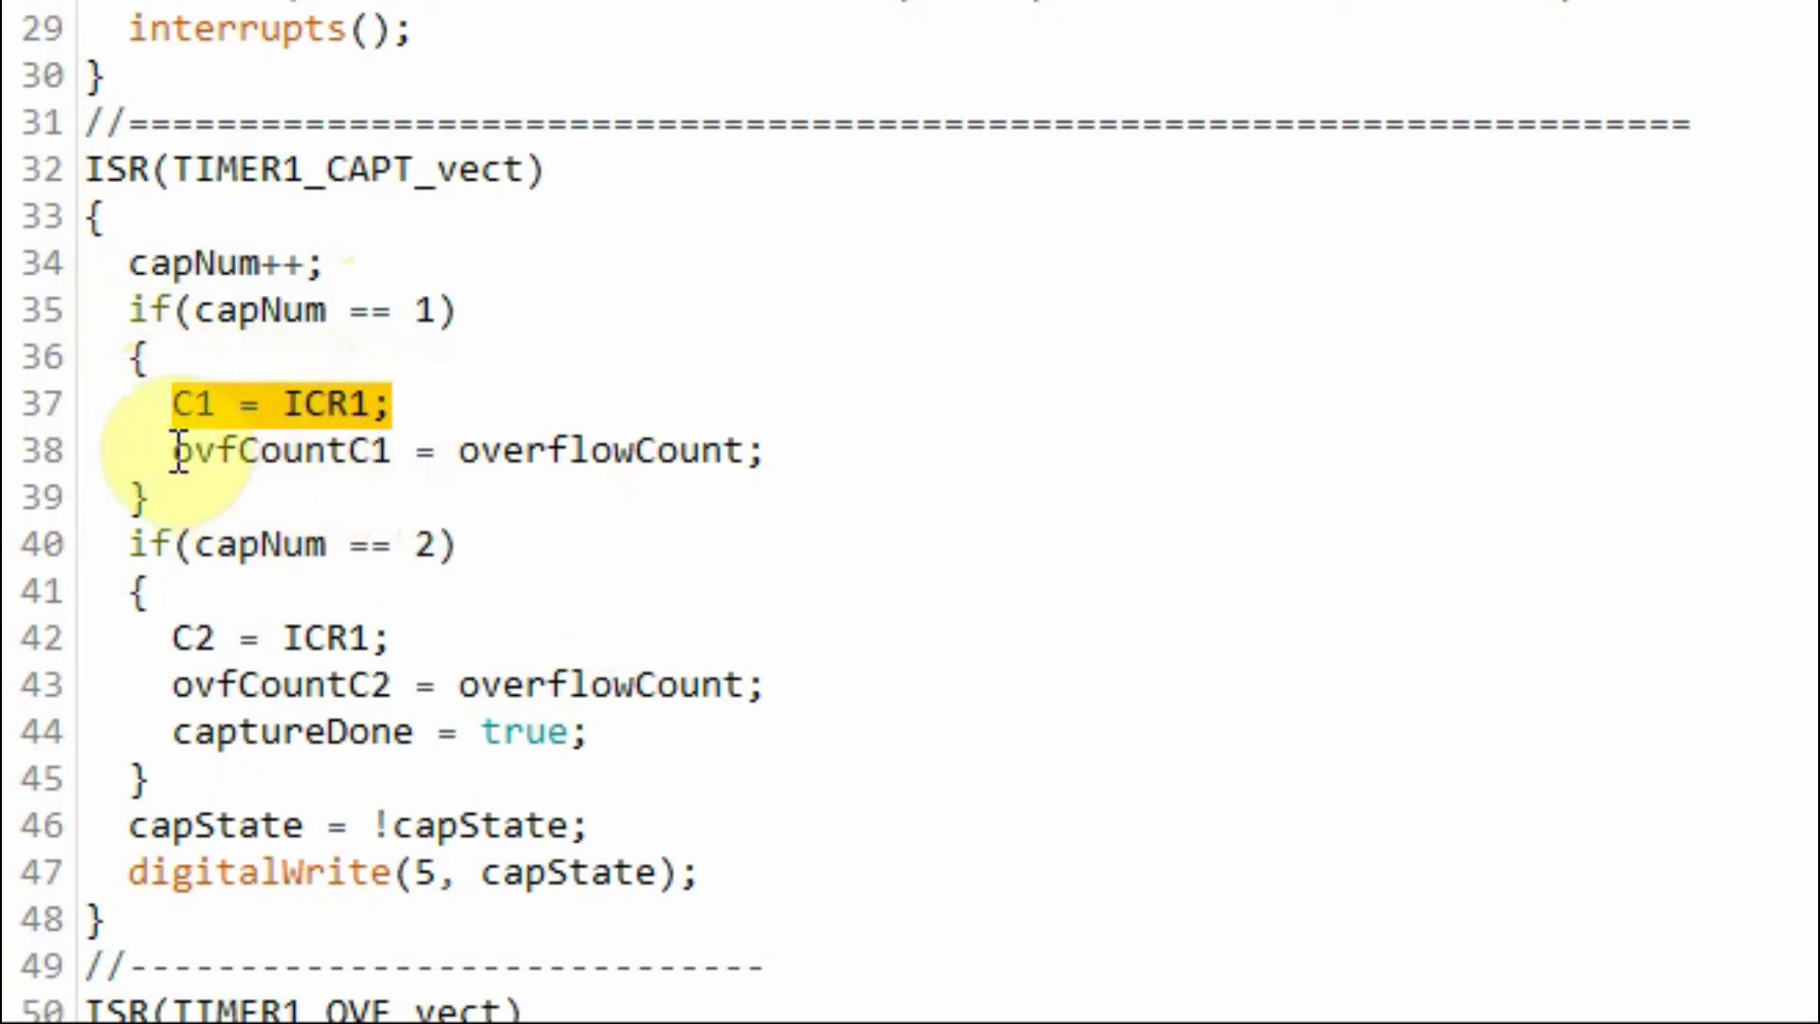
{"action": "left_click_drag", "start_coordinate": [175, 453], "coordinate": [793, 436]}
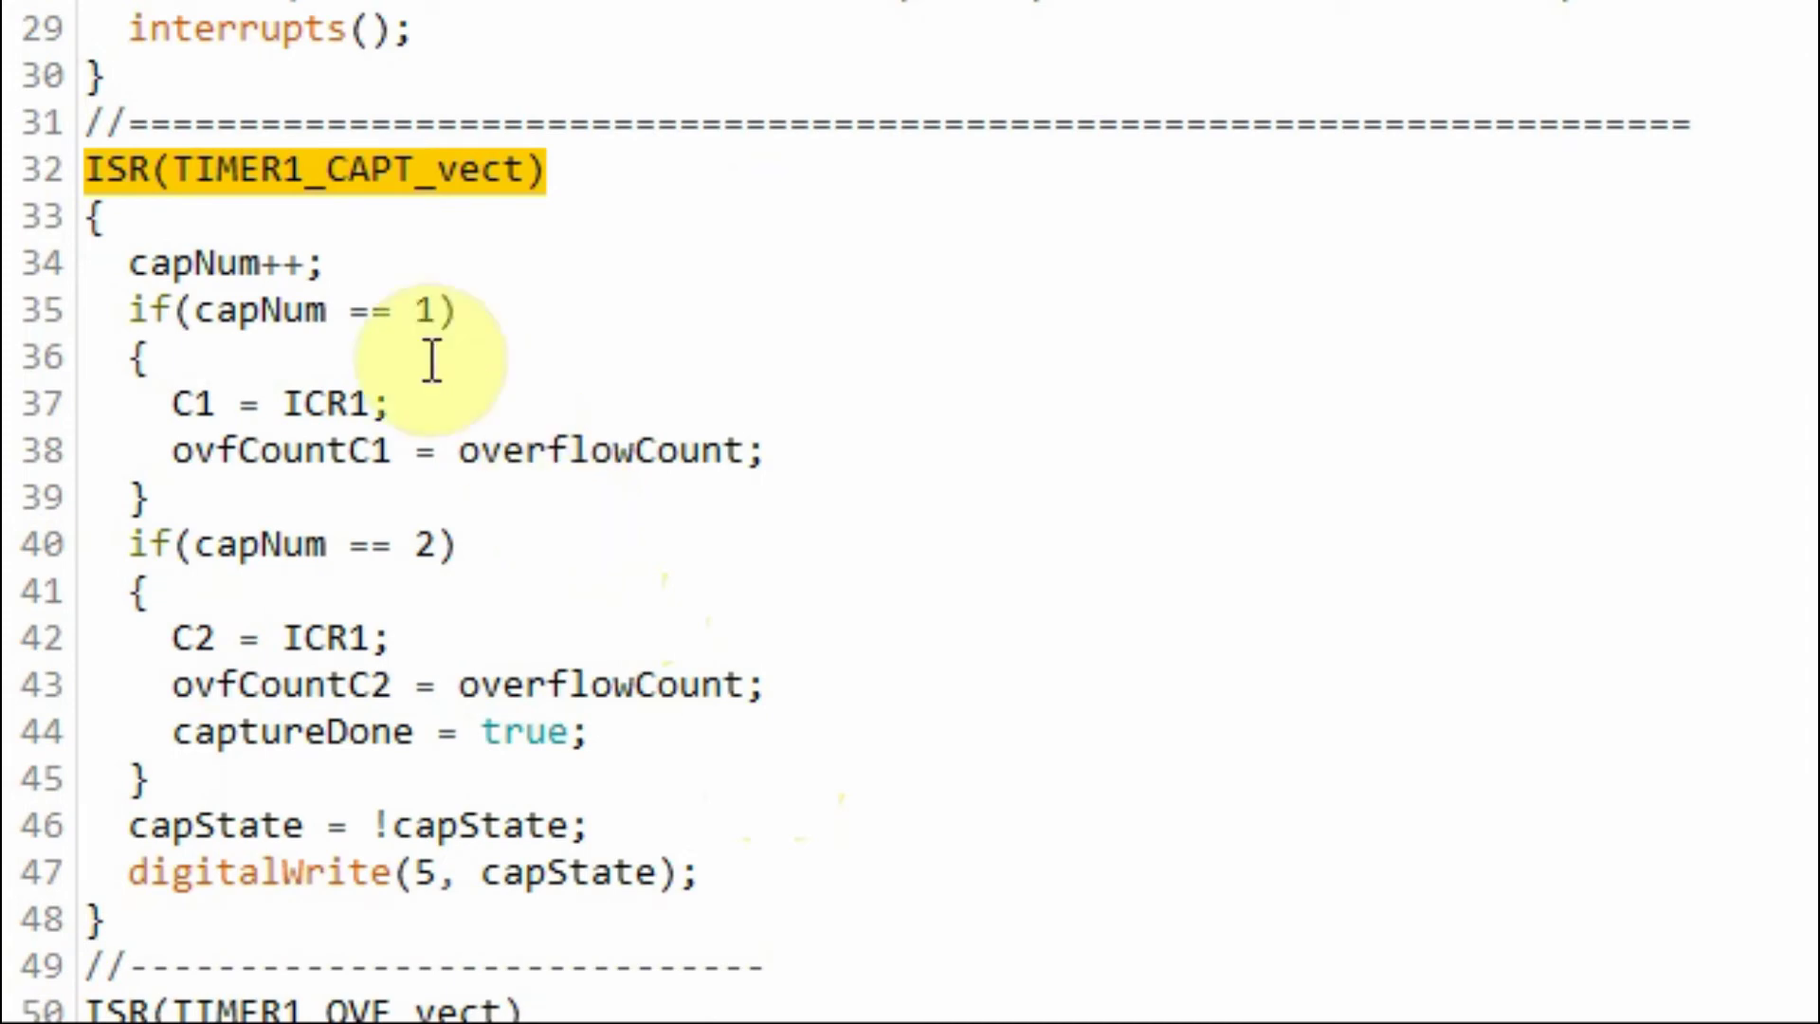
Highlight the second-capture branch saving C2 and overflows, and the capture-done flag
{"action": "left_click", "coordinate": [121, 537]}
{"action": "left_click_drag", "start_coordinate": [122, 538], "coordinate": [476, 541]}
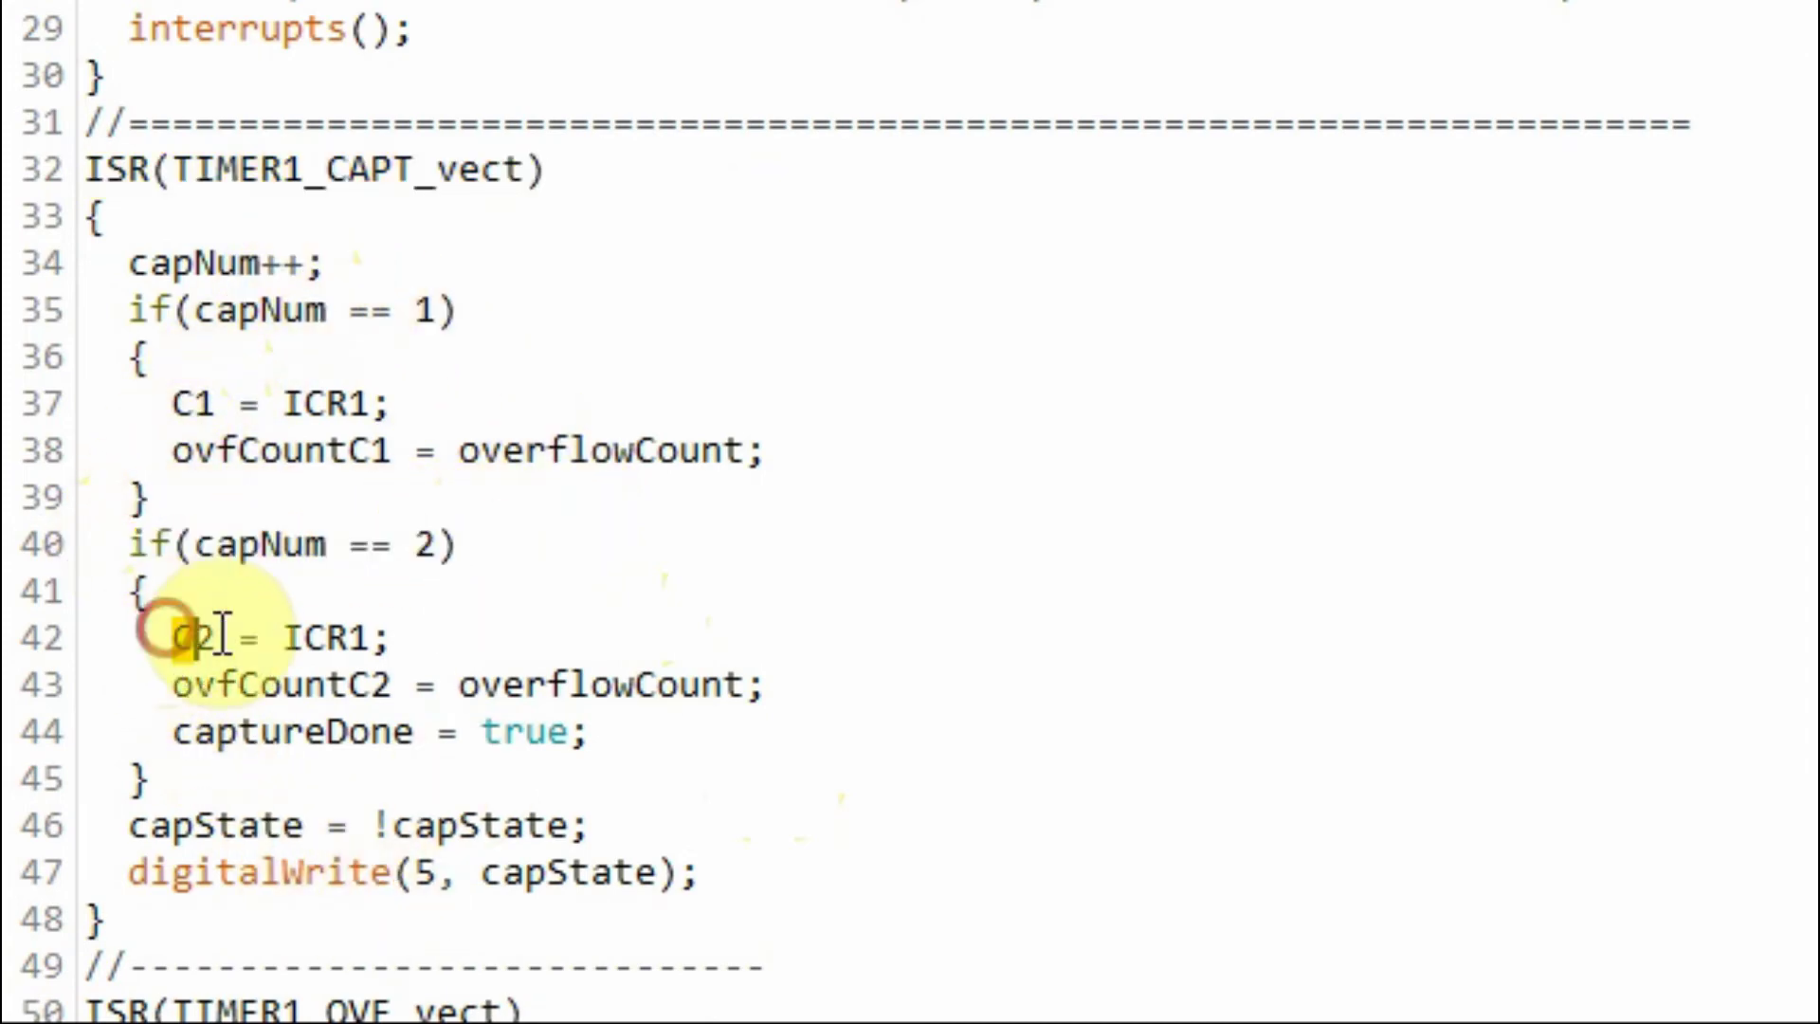
{"action": "left_click_drag", "start_coordinate": [168, 635], "coordinate": [405, 638]}
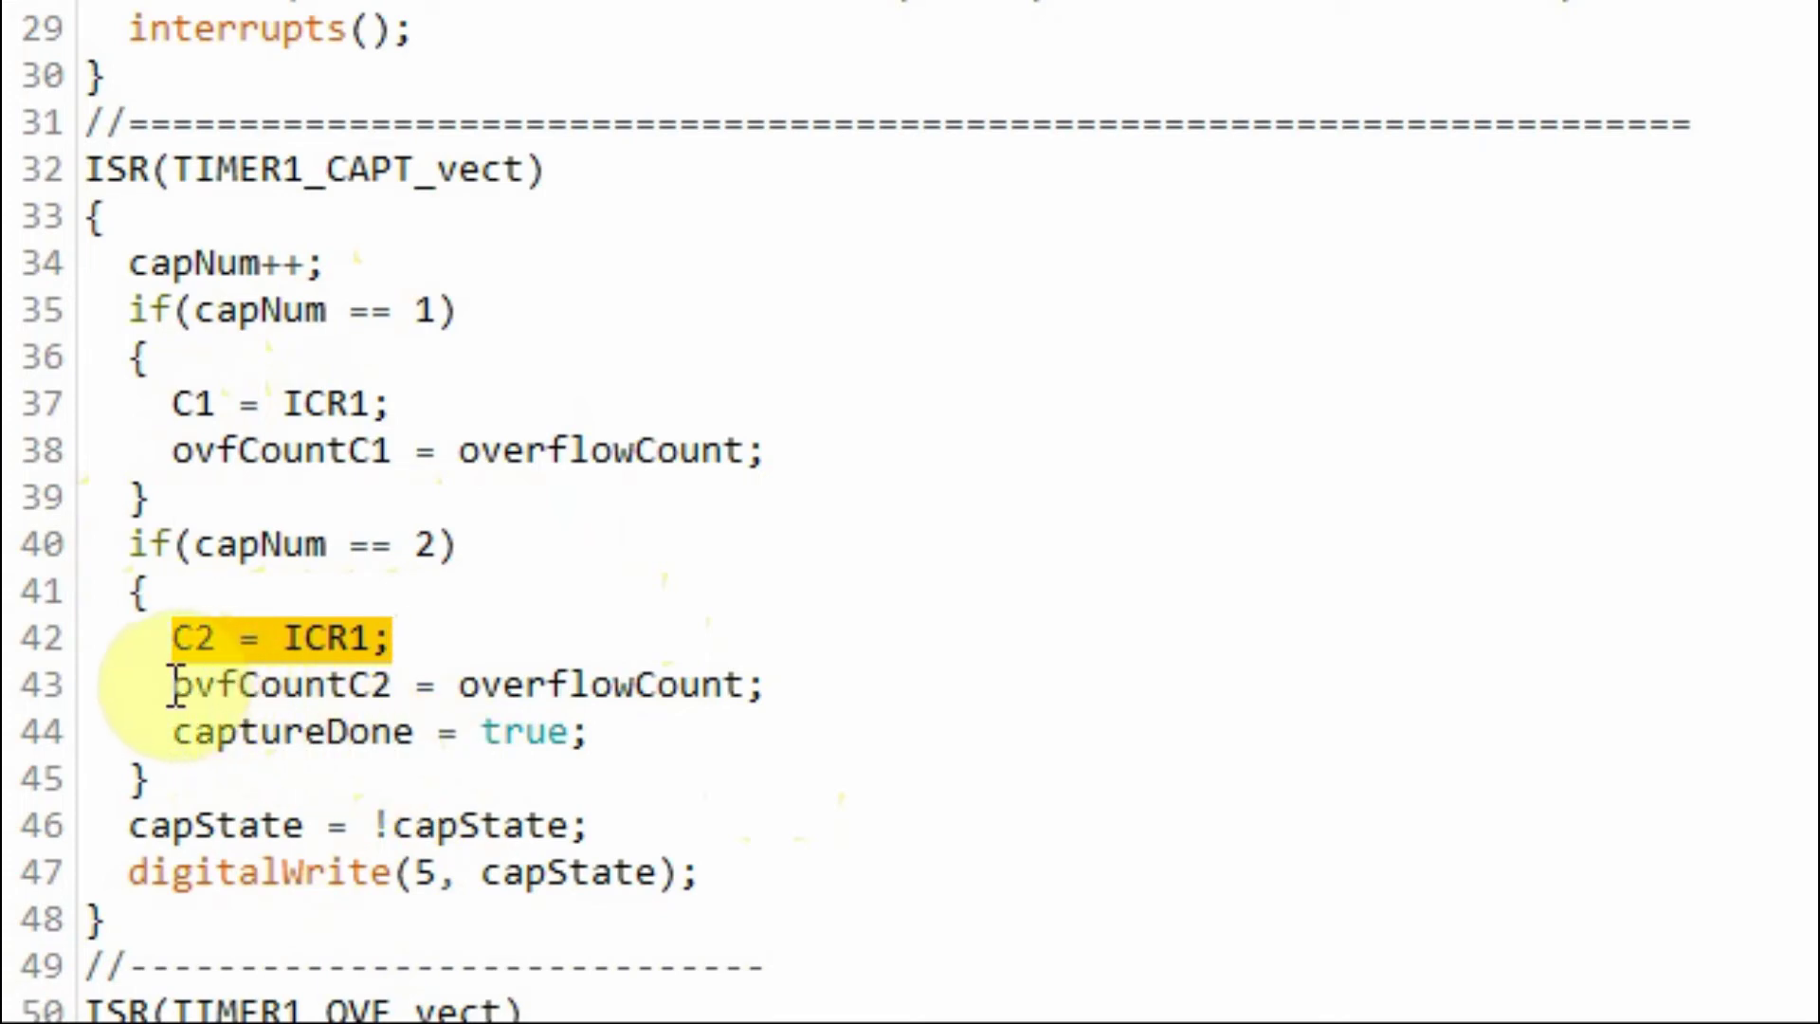
{"action": "left_click_drag", "start_coordinate": [175, 688], "coordinate": [787, 690]}
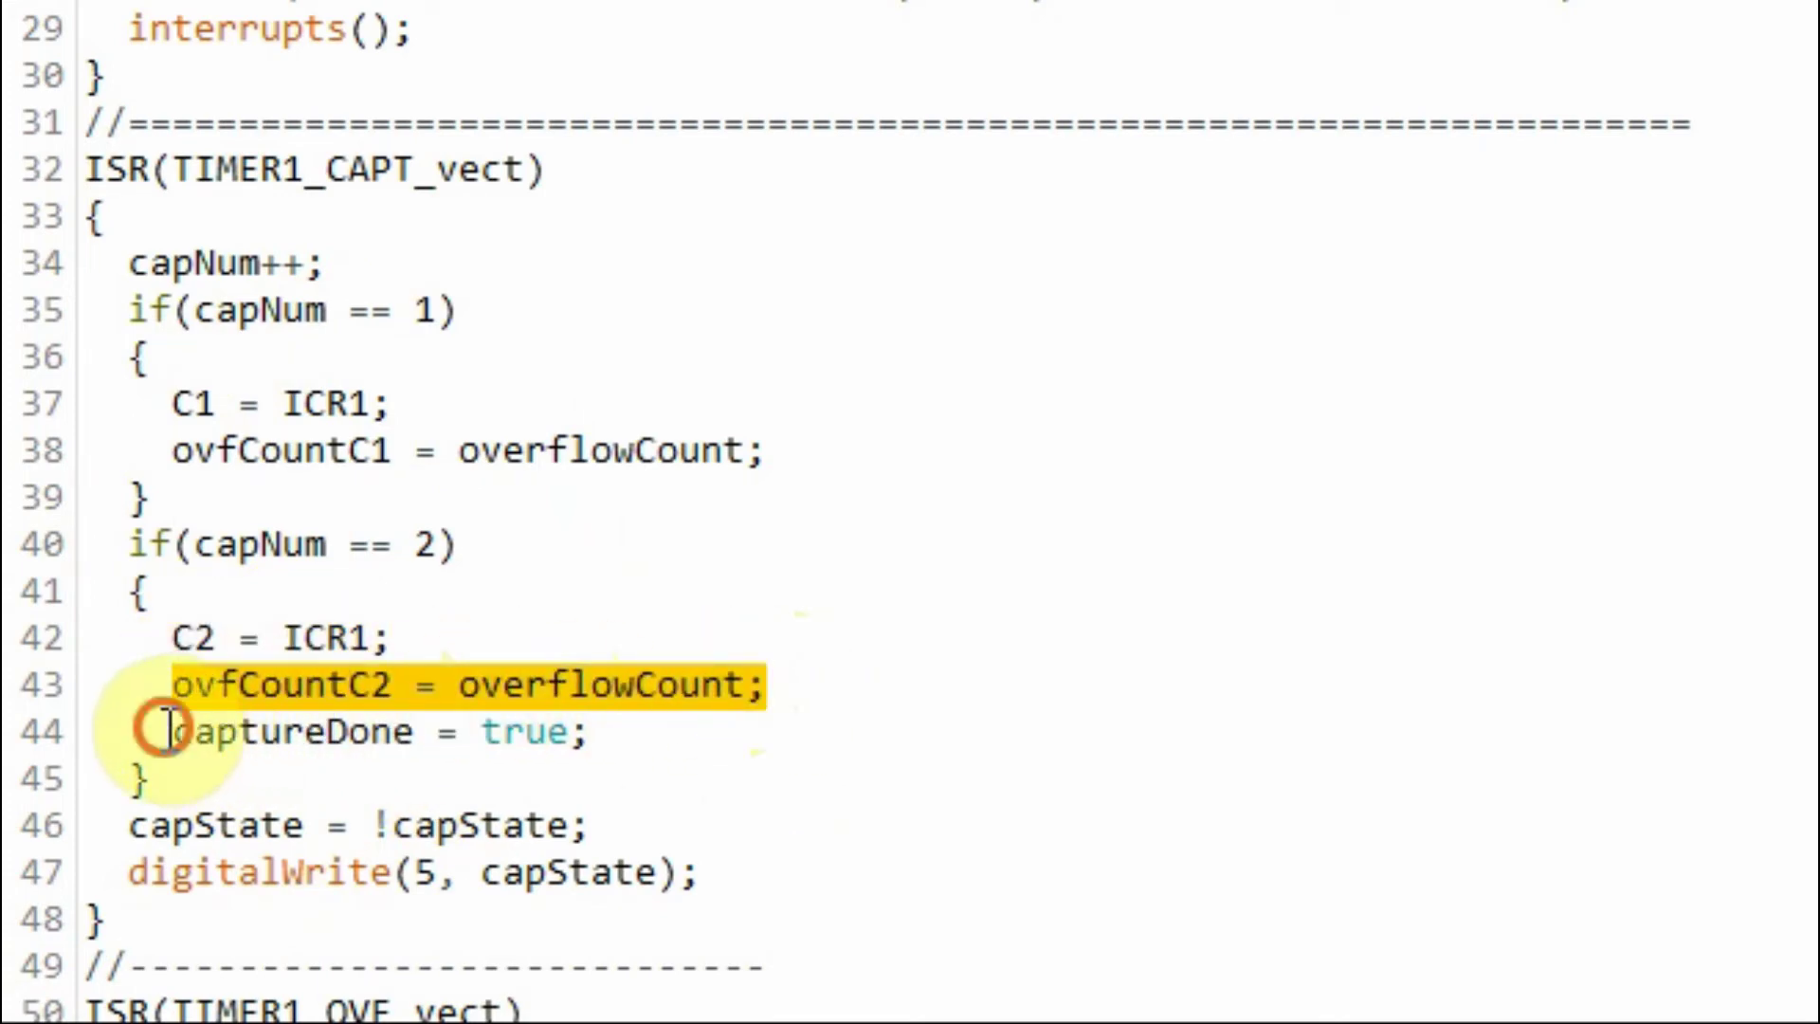
{"action": "left_click_drag", "start_coordinate": [168, 732], "coordinate": [623, 731]}
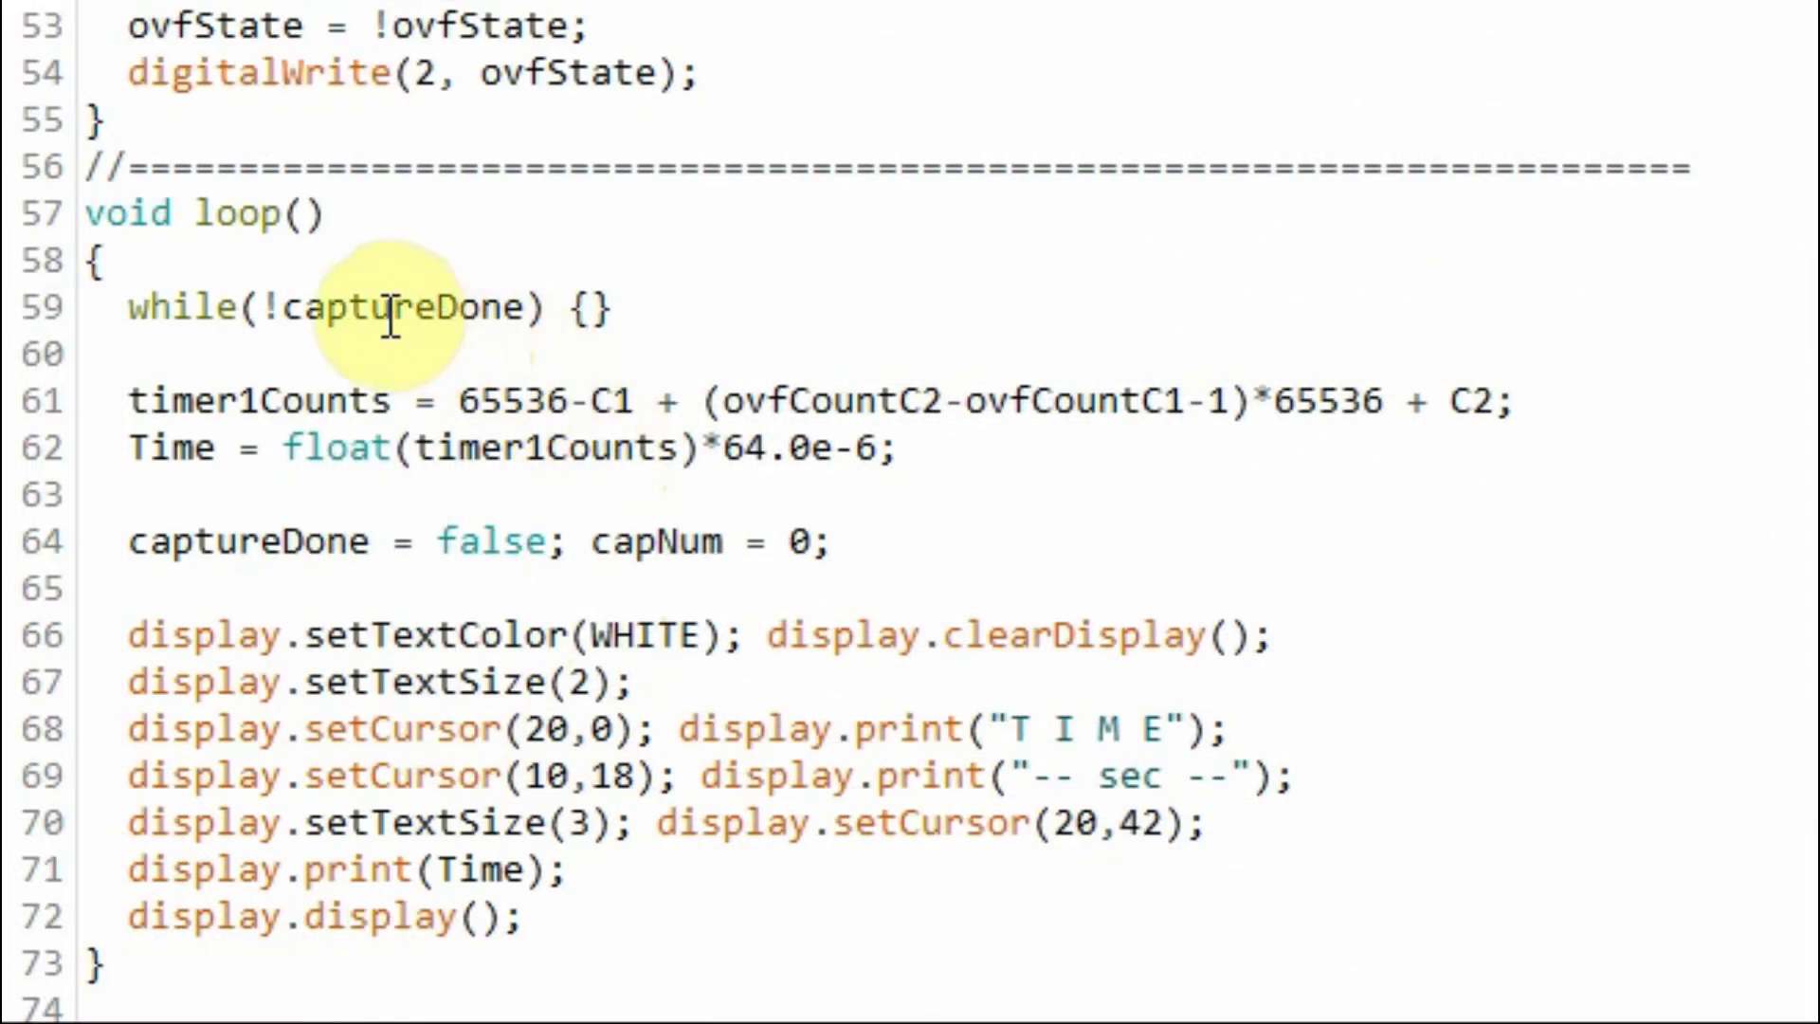
Revisit the capture-wait loop, then highlight the total count formula and its timer1Counts result
{"action": "left_click_drag", "start_coordinate": [126, 301], "coordinate": [614, 308]}
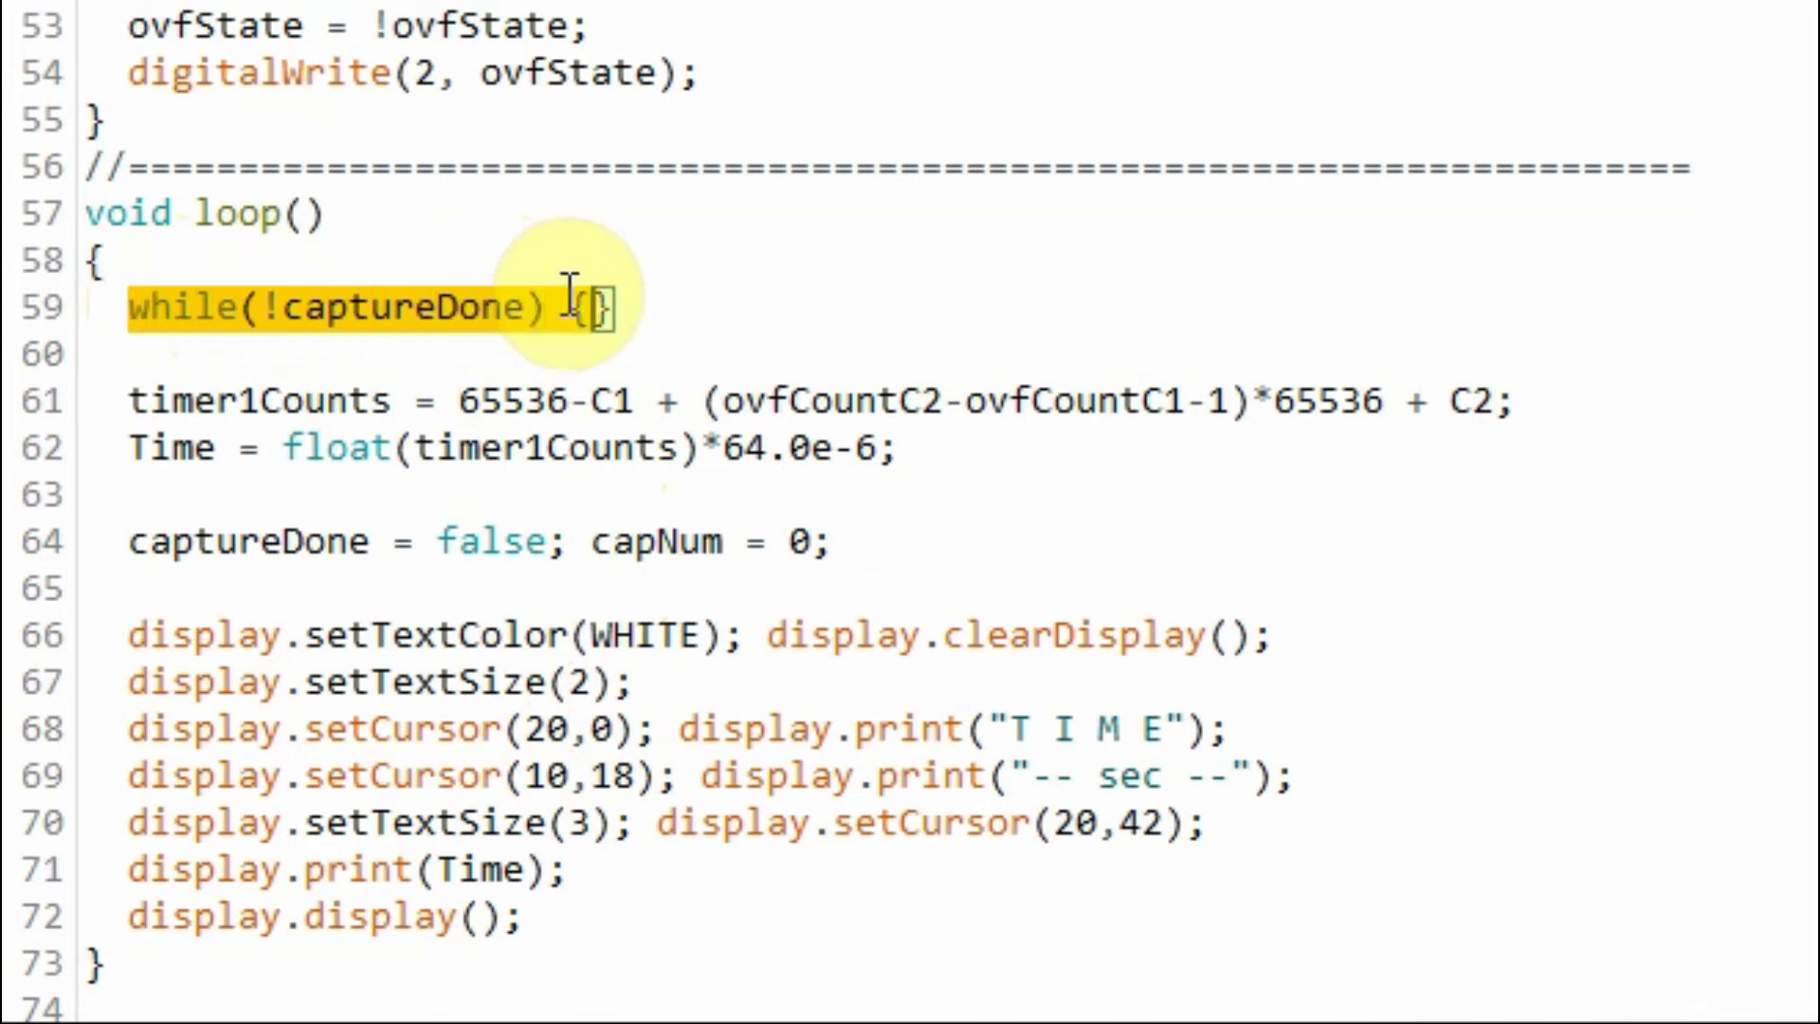
{"action": "left_click_drag", "start_coordinate": [459, 398], "coordinate": [1505, 398]}
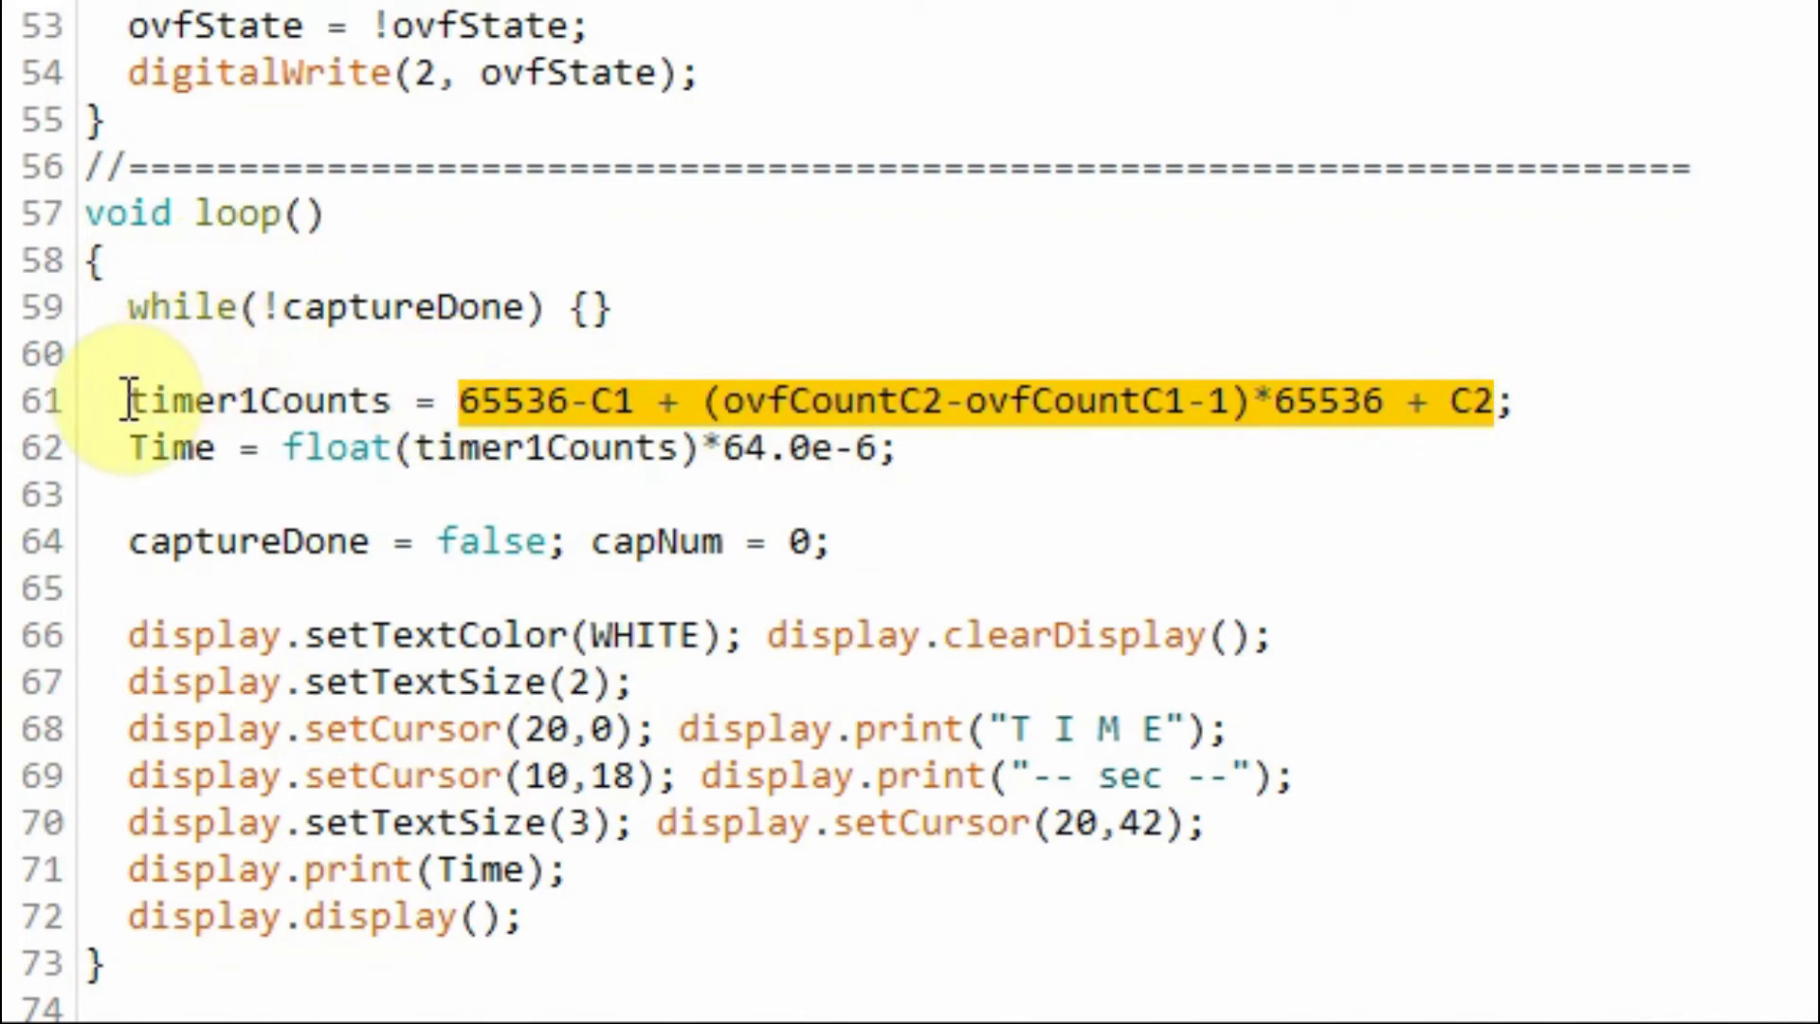
{"action": "left_click_drag", "start_coordinate": [126, 402], "coordinate": [396, 401]}
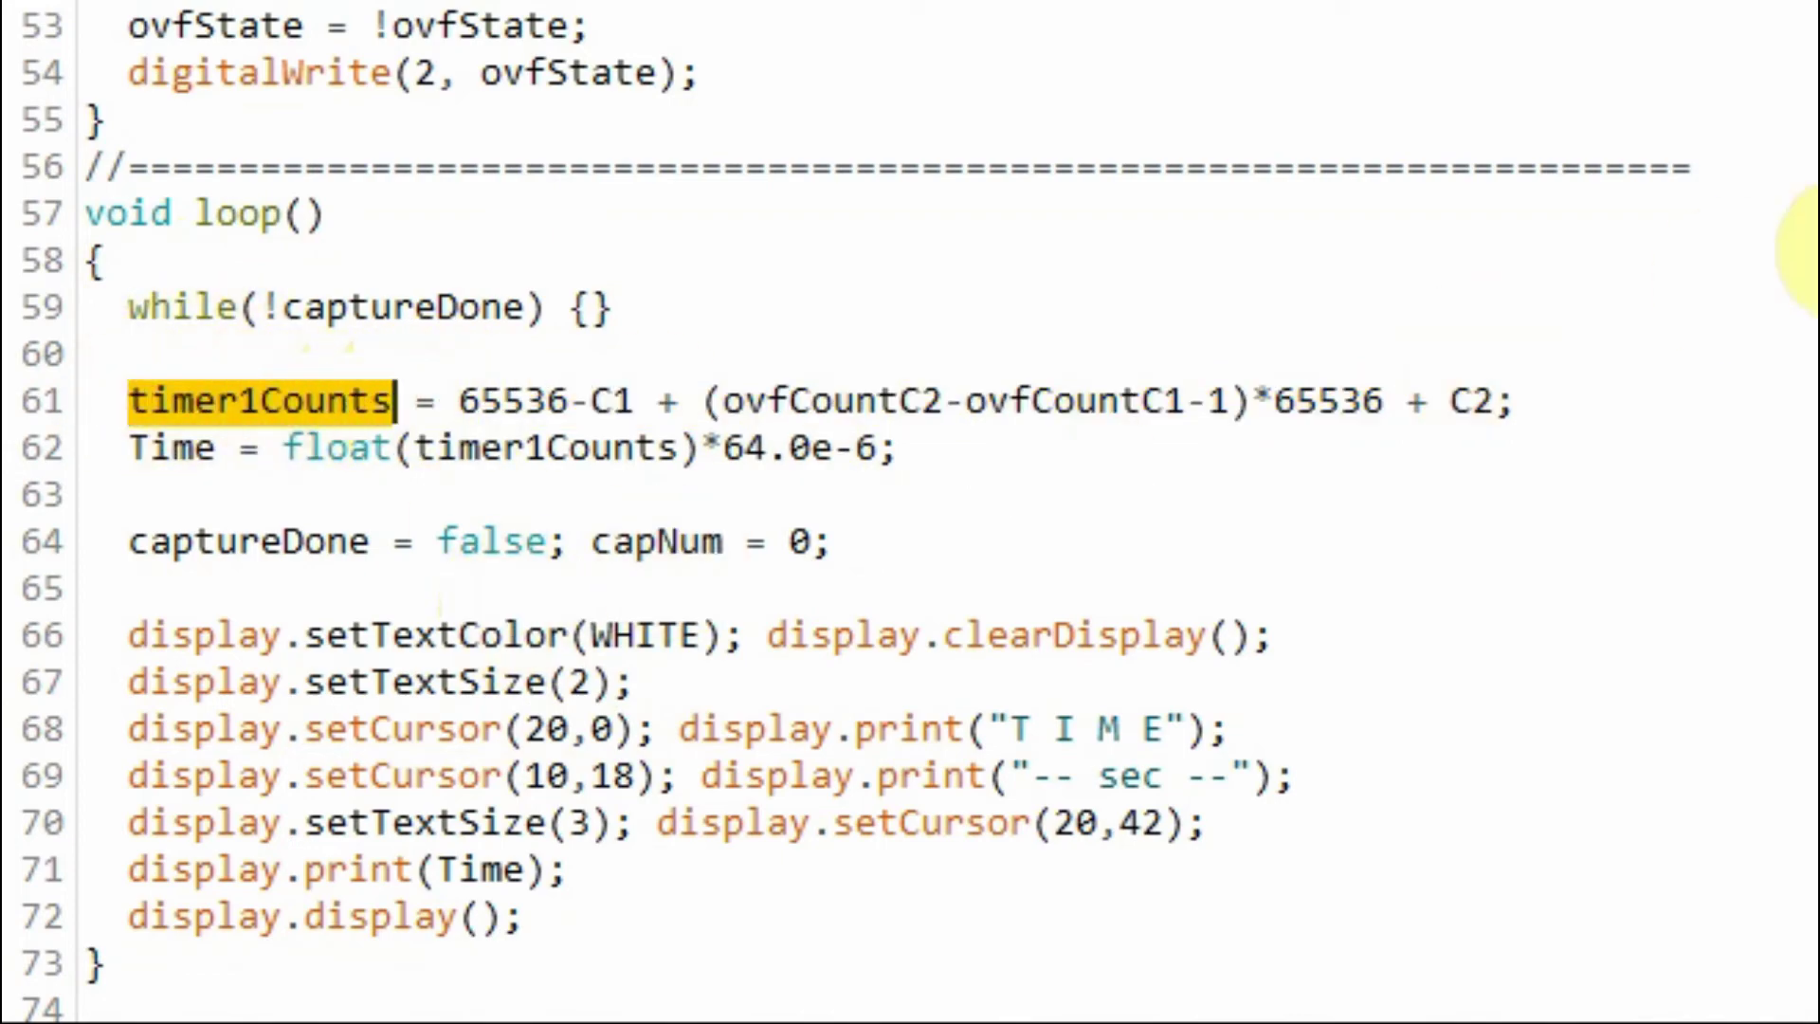